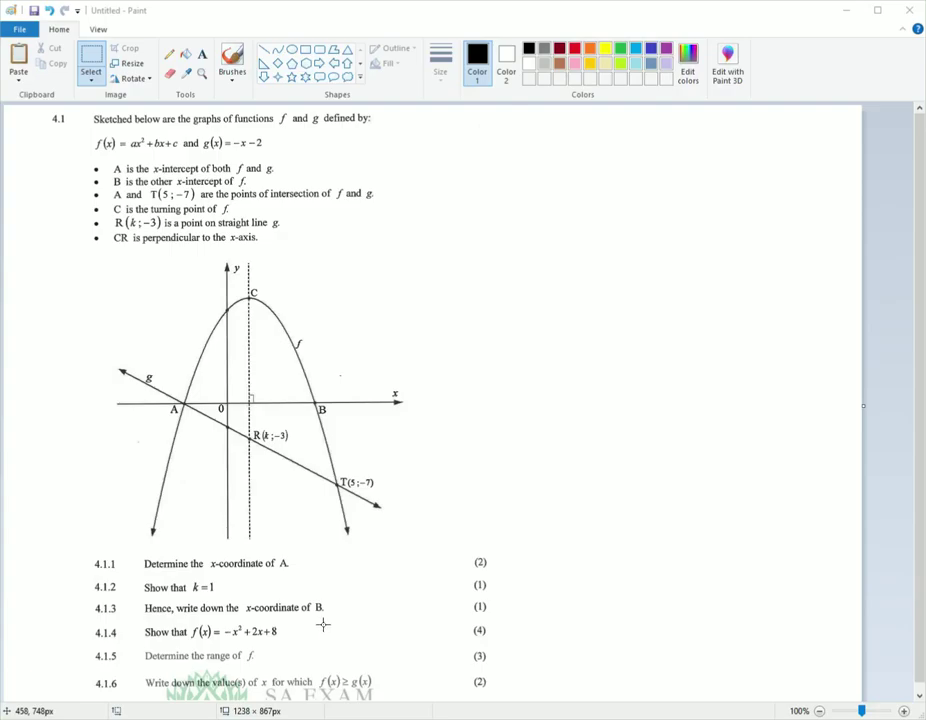
Draw a dark red freehand loop around f(x) ≥ g(x) in question 4.1.6.
{"action": "left_click_drag", "start_coordinate": [313, 695], "coordinate": [385, 668]}
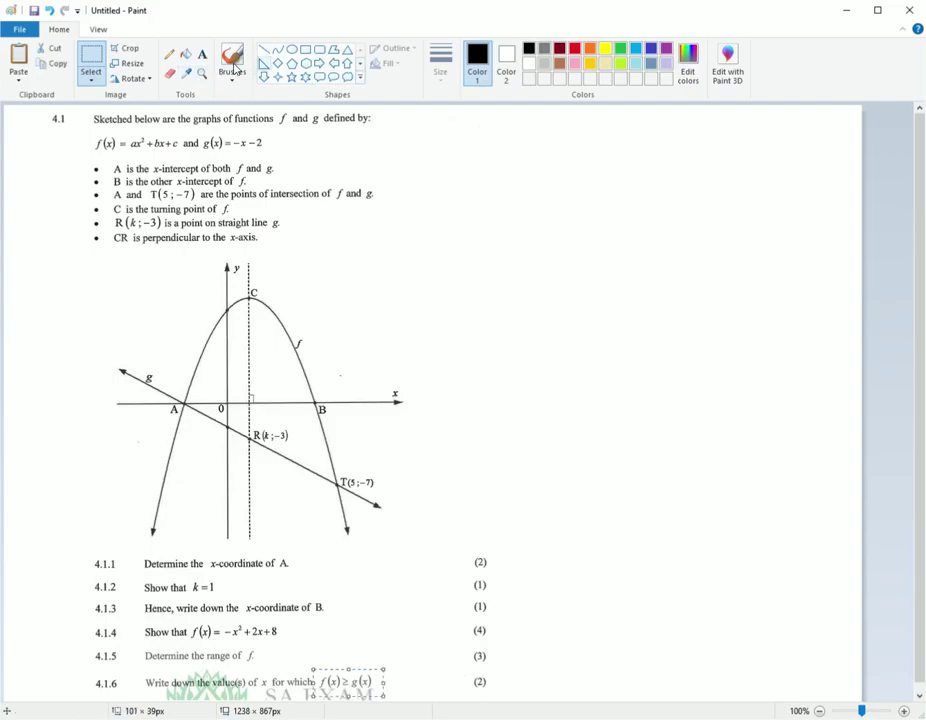
{"action": "left_click", "coordinate": [171, 55]}
{"action": "left_click", "coordinate": [559, 48]}
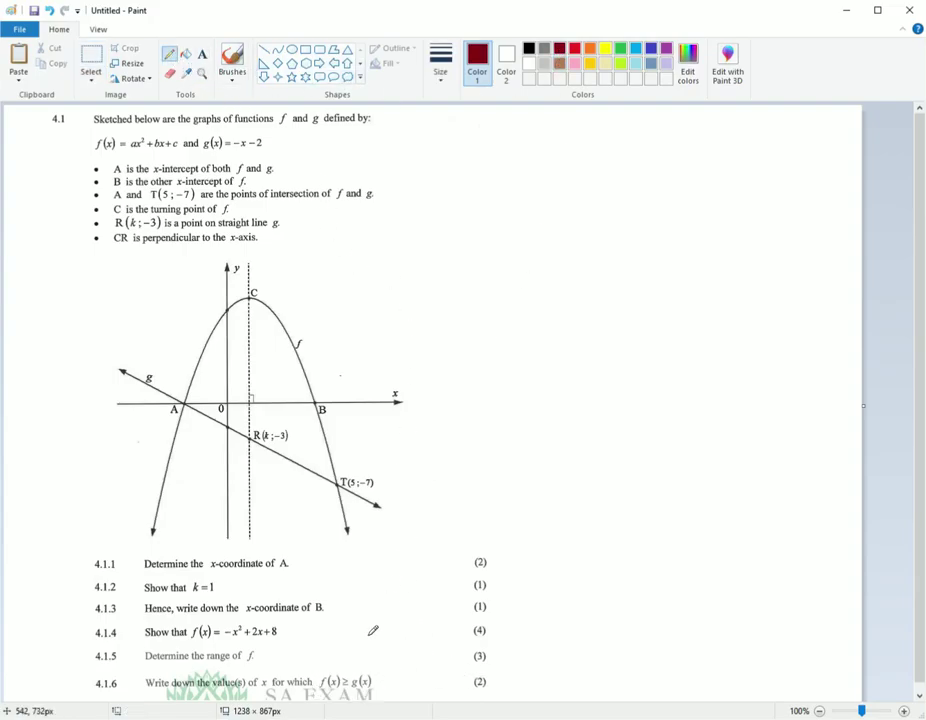
{"action": "mouse_move", "coordinate": [352, 664]}
{"action": "left_mouse_down"}
{"action": "mouse_move", "coordinate": [310, 681]}
{"action": "mouse_move", "coordinate": [368, 692]}
{"action": "mouse_move", "coordinate": [360, 666]}
{"action": "mouse_move", "coordinate": [334, 674]}
{"action": "mouse_move", "coordinate": [336, 656]}
{"action": "mouse_move", "coordinate": [363, 647]}
{"action": "left_mouse_up"}
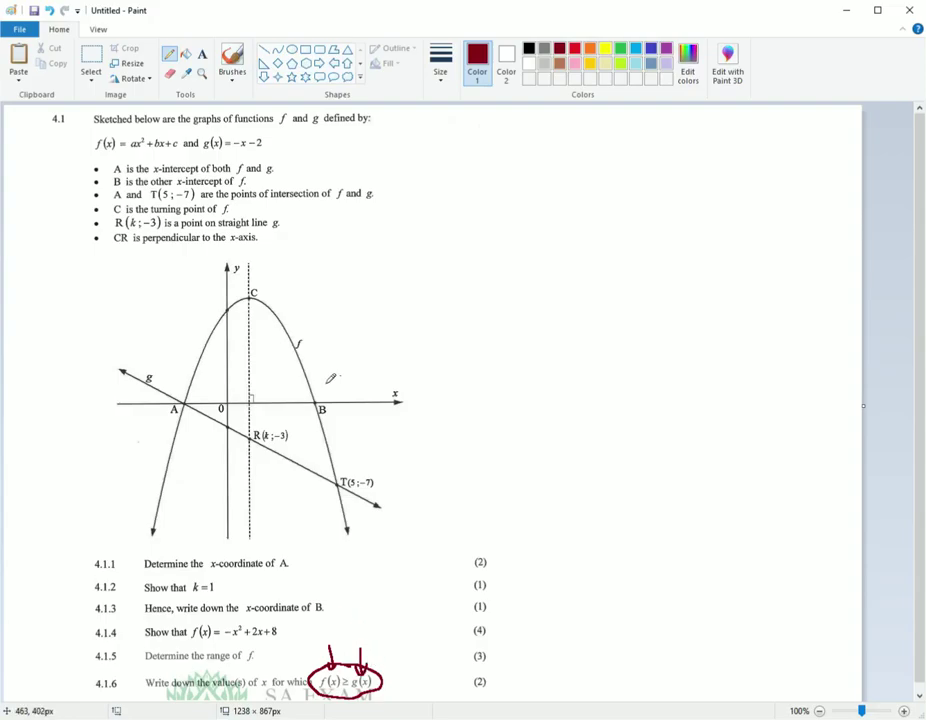
Underline f's equation and trace the parabola in dark red, then underline, trace and circle g in green.
{"action": "left_click_drag", "start_coordinate": [89, 156], "coordinate": [168, 153]}
{"action": "mouse_move", "coordinate": [155, 529]}
{"action": "left_mouse_down"}
{"action": "mouse_move", "coordinate": [182, 414]}
{"action": "mouse_move", "coordinate": [227, 306]}
{"action": "mouse_move", "coordinate": [258, 293]}
{"action": "mouse_move", "coordinate": [327, 420]}
{"action": "mouse_move", "coordinate": [359, 545]}
{"action": "left_mouse_up"}
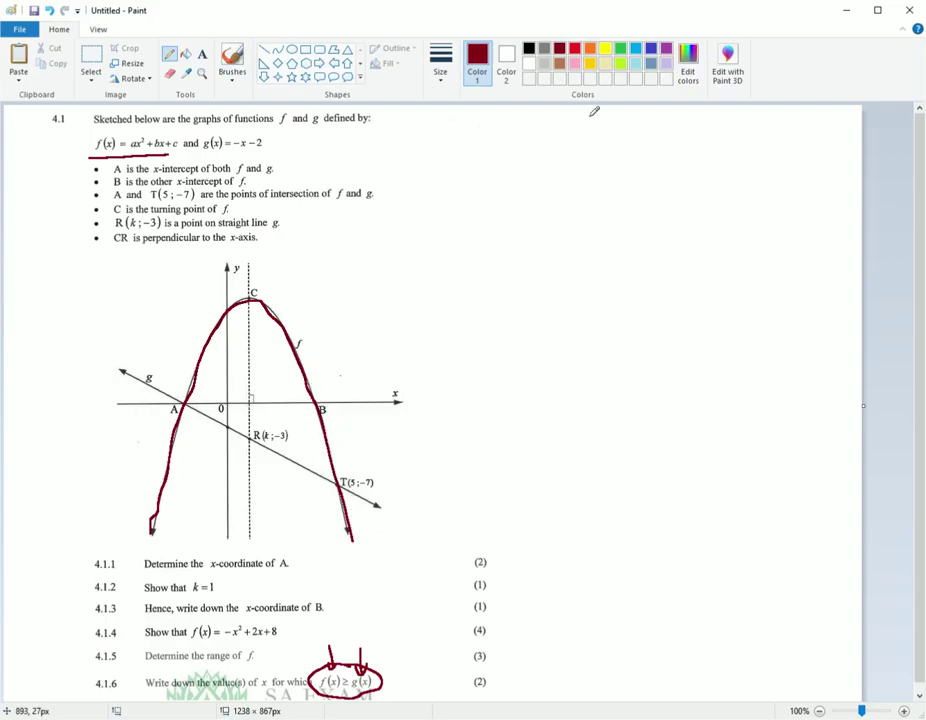
{"action": "left_click", "coordinate": [619, 50]}
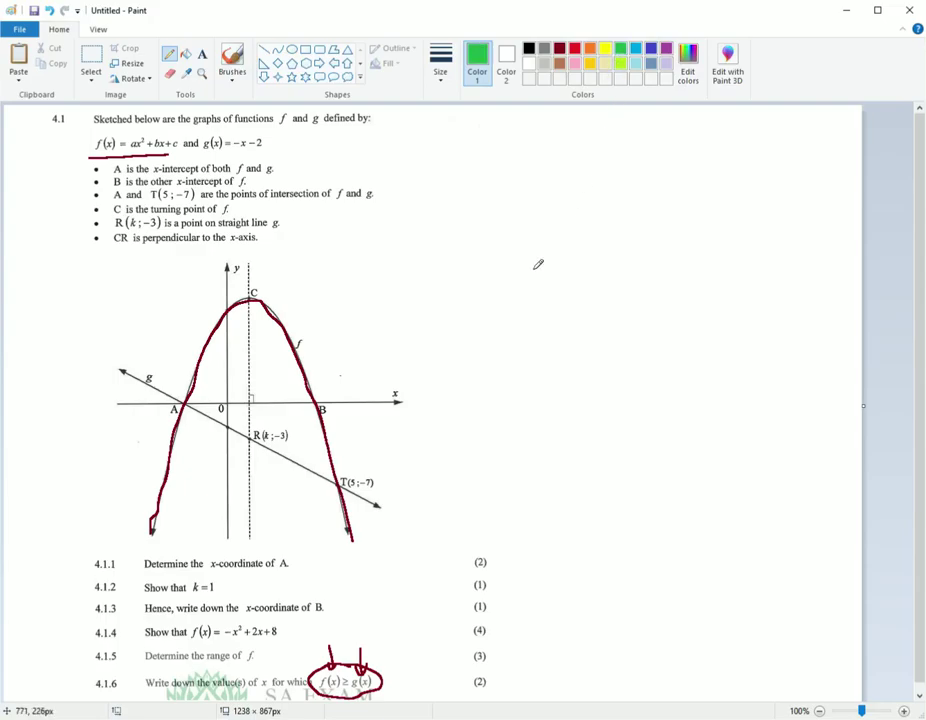
{"action": "left_click_drag", "start_coordinate": [201, 153], "coordinate": [262, 152]}
{"action": "left_click_drag", "start_coordinate": [127, 368], "coordinate": [385, 502]}
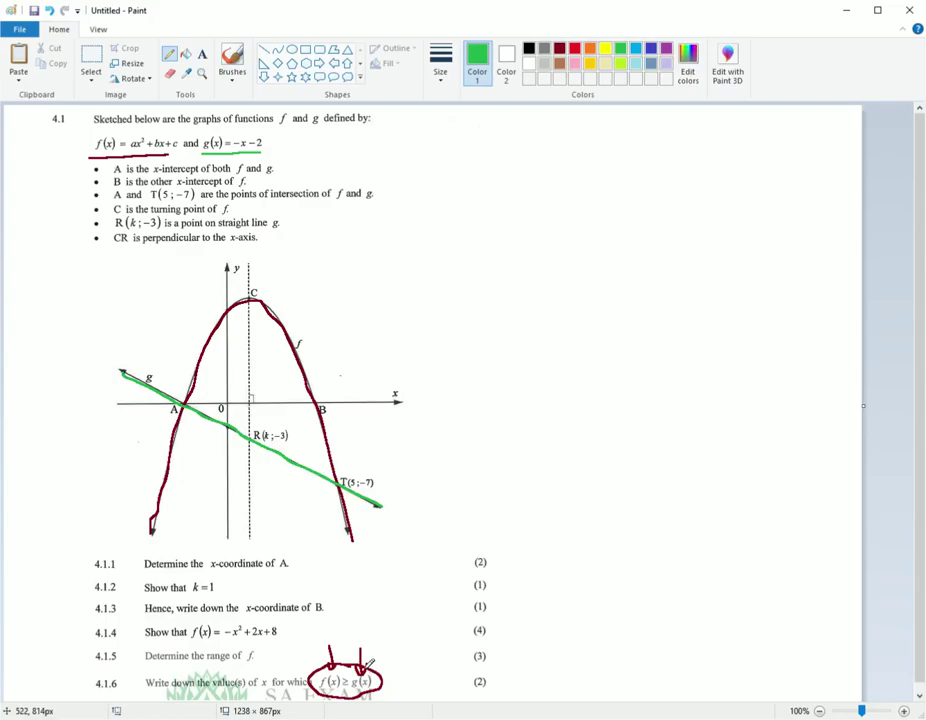
{"action": "mouse_move", "coordinate": [362, 665]}
{"action": "left_mouse_down"}
{"action": "mouse_move", "coordinate": [352, 694]}
{"action": "mouse_move", "coordinate": [372, 672]}
{"action": "left_mouse_up"}
{"action": "left_click", "coordinate": [572, 49]}
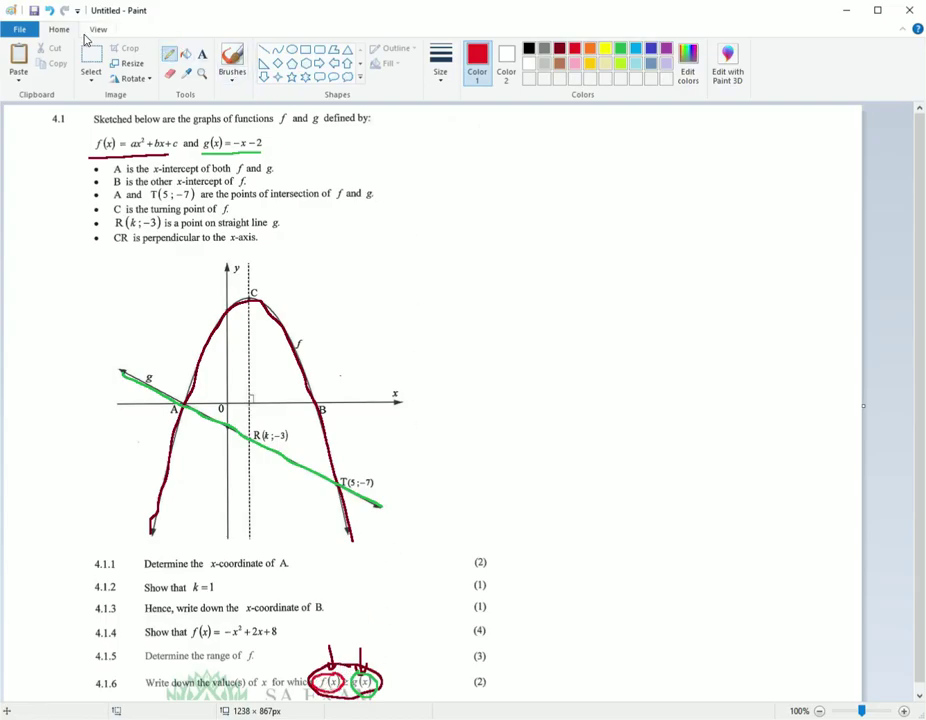
Undo both small circles, add a red arrow under f(x), and underline 'Write down the value(s) of x'.
{"action": "left_click", "coordinate": [49, 11]}
{"action": "left_click", "coordinate": [49, 11]}
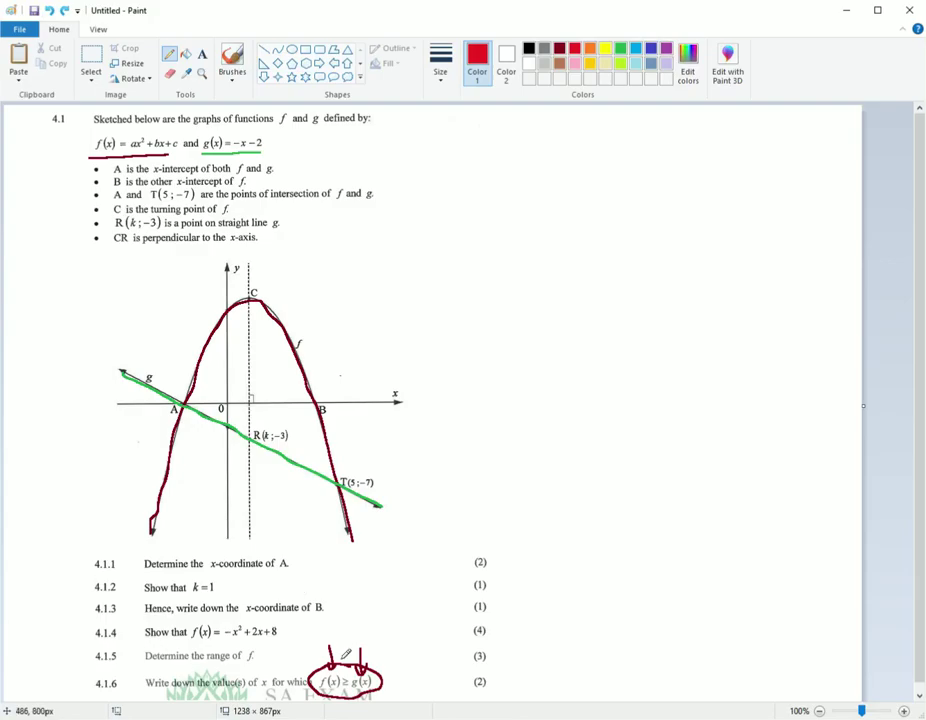
{"action": "mouse_move", "coordinate": [345, 690]}
{"action": "left_mouse_down"}
{"action": "mouse_move", "coordinate": [323, 690]}
{"action": "mouse_move", "coordinate": [349, 681]}
{"action": "left_mouse_up"}
{"action": "mouse_move", "coordinate": [147, 686]}
{"action": "left_mouse_down"}
{"action": "mouse_move", "coordinate": [268, 683]}
{"action": "mouse_move", "coordinate": [228, 665]}
{"action": "mouse_move", "coordinate": [202, 684]}
{"action": "mouse_move", "coordinate": [263, 693]}
{"action": "mouse_move", "coordinate": [287, 679]}
{"action": "left_mouse_up"}
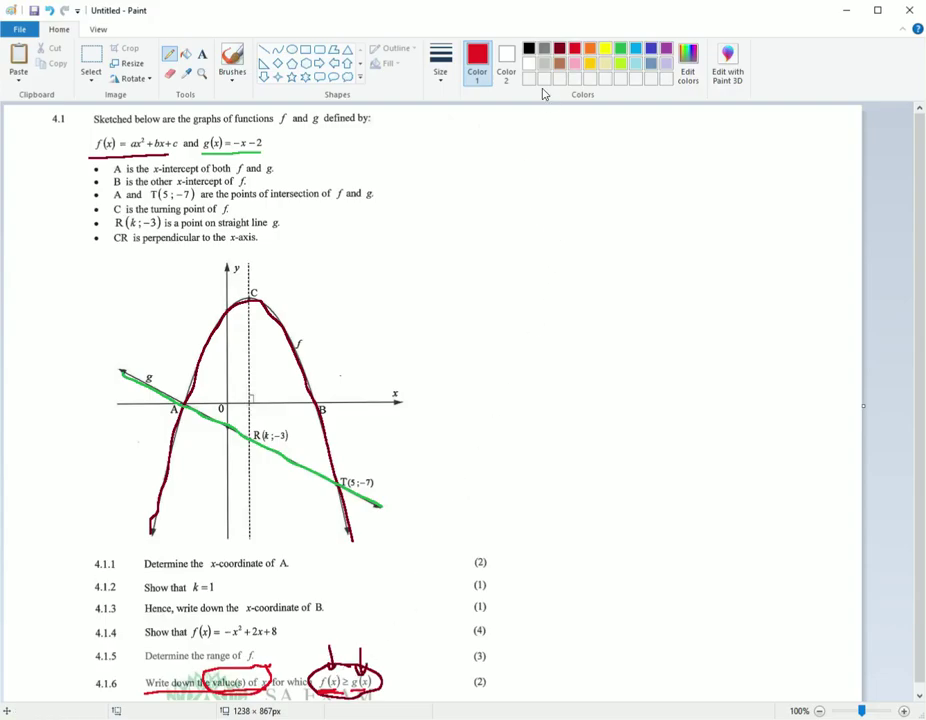
{"action": "left_click", "coordinate": [530, 50]}
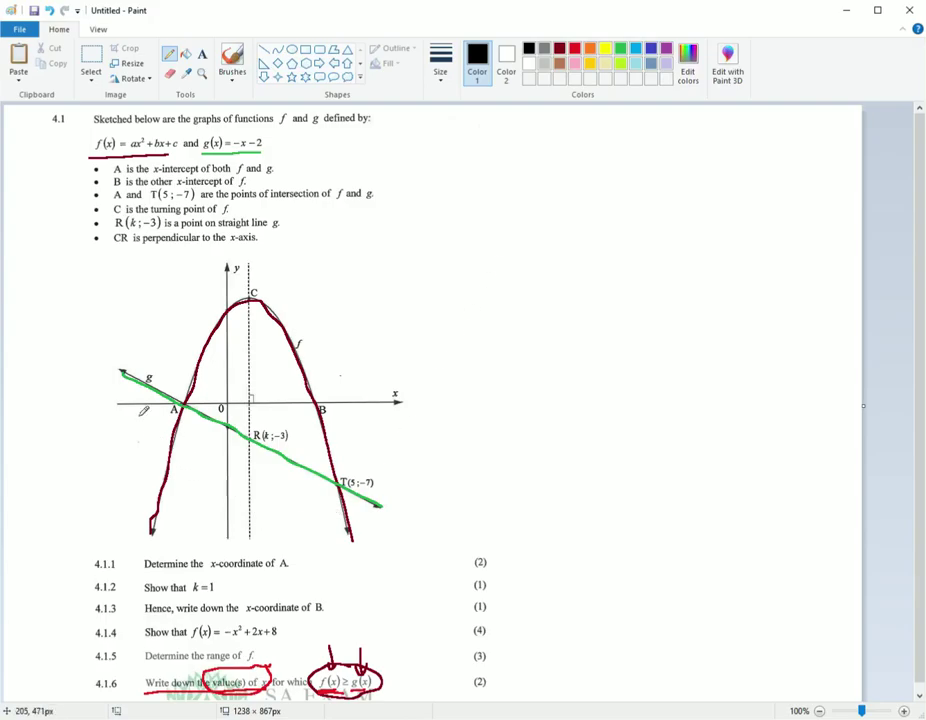
{"action": "mouse_move", "coordinate": [115, 292]}
{"action": "left_mouse_down"}
{"action": "mouse_move", "coordinate": [108, 395]}
{"action": "mouse_move", "coordinate": [118, 515]}
{"action": "left_mouse_up"}
{"action": "left_click_drag", "start_coordinate": [149, 294], "coordinate": [151, 522]}
{"action": "left_click_drag", "start_coordinate": [197, 316], "coordinate": [198, 515]}
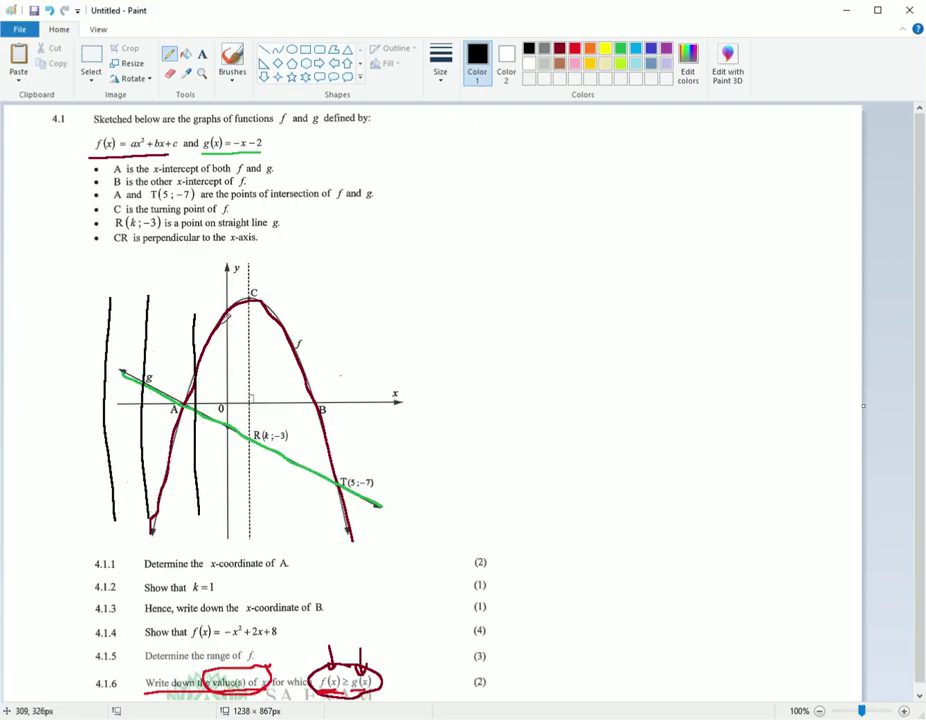
{"action": "left_click_drag", "start_coordinate": [220, 293], "coordinate": [231, 532]}
{"action": "left_click_drag", "start_coordinate": [270, 290], "coordinate": [277, 489]}
{"action": "left_click", "coordinate": [52, 10]}
{"action": "left_click", "coordinate": [52, 10]}
{"action": "left_click", "coordinate": [52, 10]}
{"action": "left_click", "coordinate": [52, 10]}
{"action": "left_click", "coordinate": [52, 10]}
{"action": "left_click", "coordinate": [52, 10]}
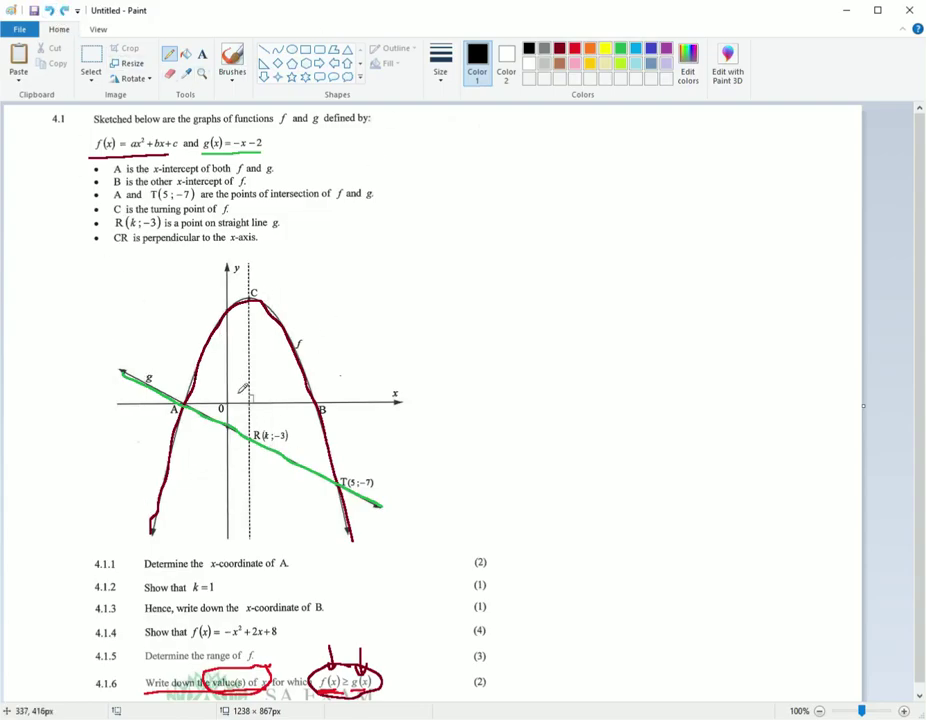
{"action": "left_click_drag", "start_coordinate": [230, 265], "coordinate": [234, 533]}
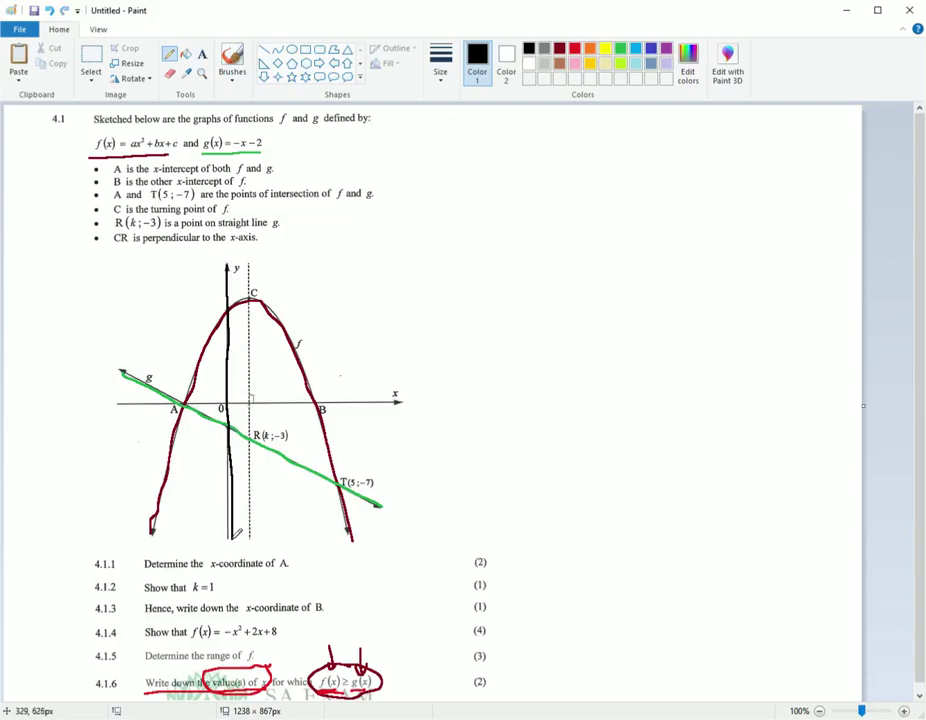
{"action": "left_click_drag", "start_coordinate": [252, 260], "coordinate": [252, 537]}
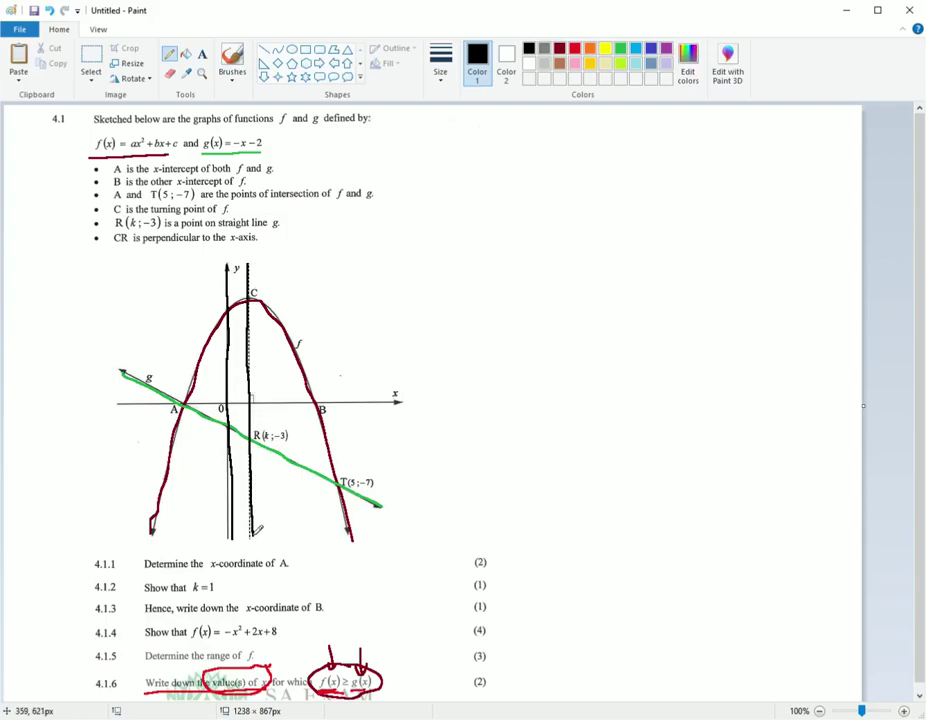
{"action": "left_click", "coordinate": [49, 10]}
{"action": "left_click", "coordinate": [49, 10]}
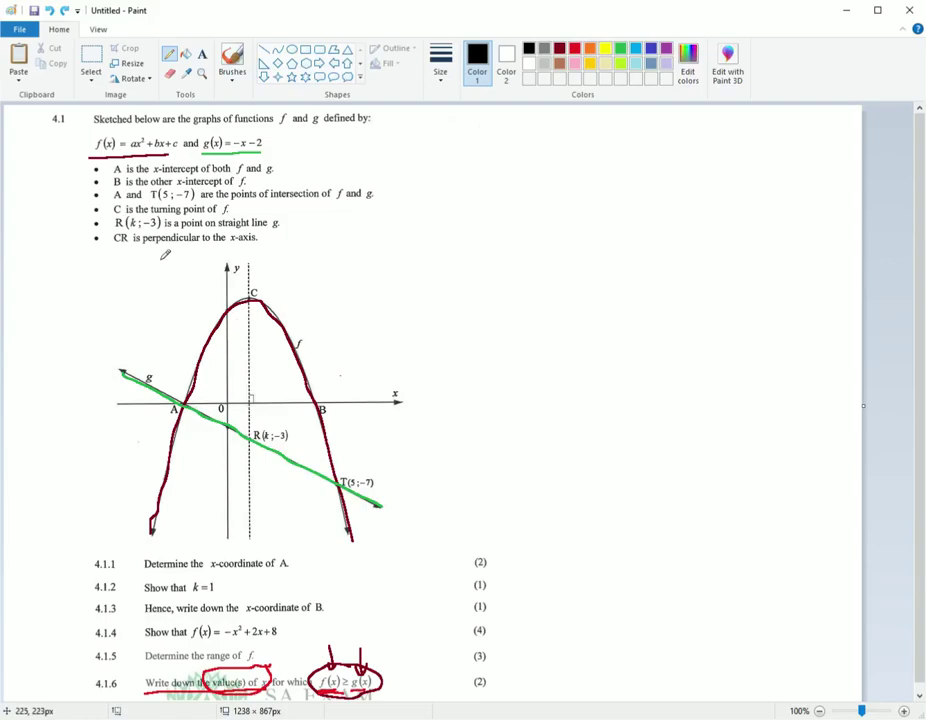
Draw a trial black vertical line with a crossing mark, then undo both.
{"action": "mouse_move", "coordinate": [160, 260]}
{"action": "left_mouse_down"}
{"action": "mouse_move", "coordinate": [166, 455]}
{"action": "mouse_move", "coordinate": [148, 502]}
{"action": "mouse_move", "coordinate": [176, 546]}
{"action": "left_mouse_up"}
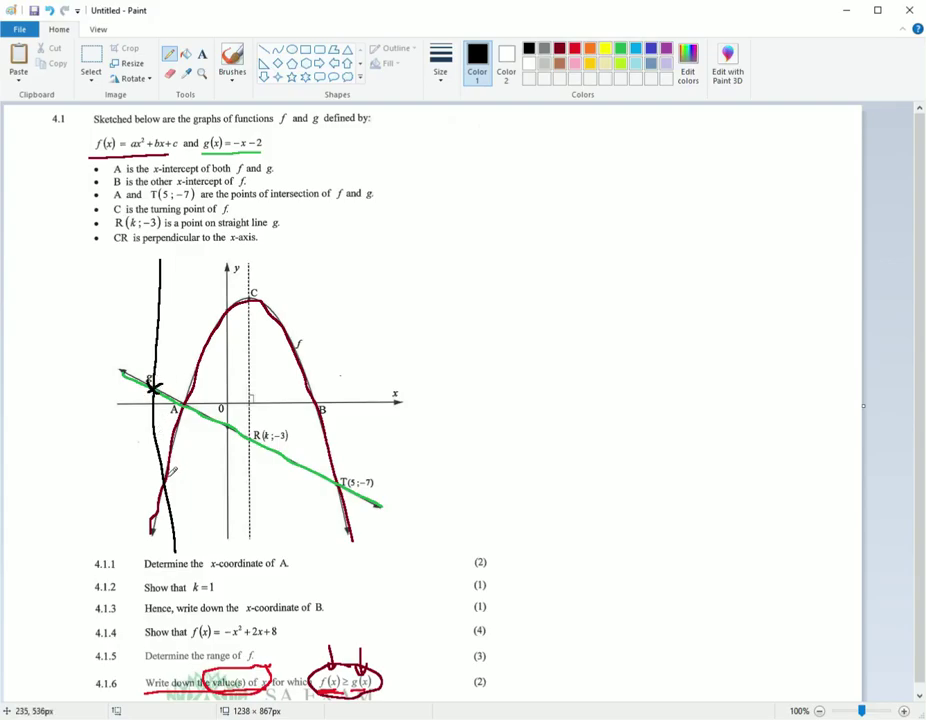
{"action": "mouse_move", "coordinate": [159, 475]}
{"action": "left_mouse_down"}
{"action": "mouse_move", "coordinate": [171, 490]}
{"action": "mouse_move", "coordinate": [159, 490]}
{"action": "left_mouse_up"}
{"action": "left_click", "coordinate": [50, 11]}
{"action": "left_click", "coordinate": [50, 11]}
{"action": "left_click", "coordinate": [50, 11]}
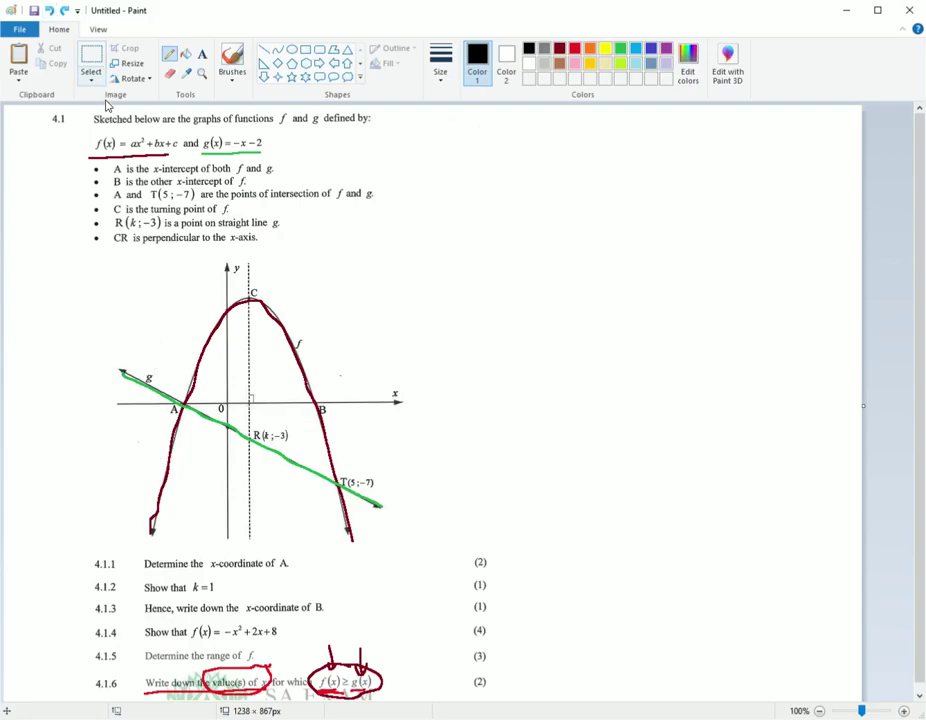
Draw a black vertical line left of the y-axis, marking X's where it crosses f and g.
{"action": "left_click_drag", "start_coordinate": [201, 289], "coordinate": [218, 495]}
{"action": "left_click_drag", "start_coordinate": [197, 330], "coordinate": [217, 350]}
{"action": "mouse_move", "coordinate": [217, 330]}
{"action": "left_mouse_down"}
{"action": "mouse_move", "coordinate": [197, 350]}
{"action": "mouse_move", "coordinate": [220, 340]}
{"action": "left_mouse_up"}
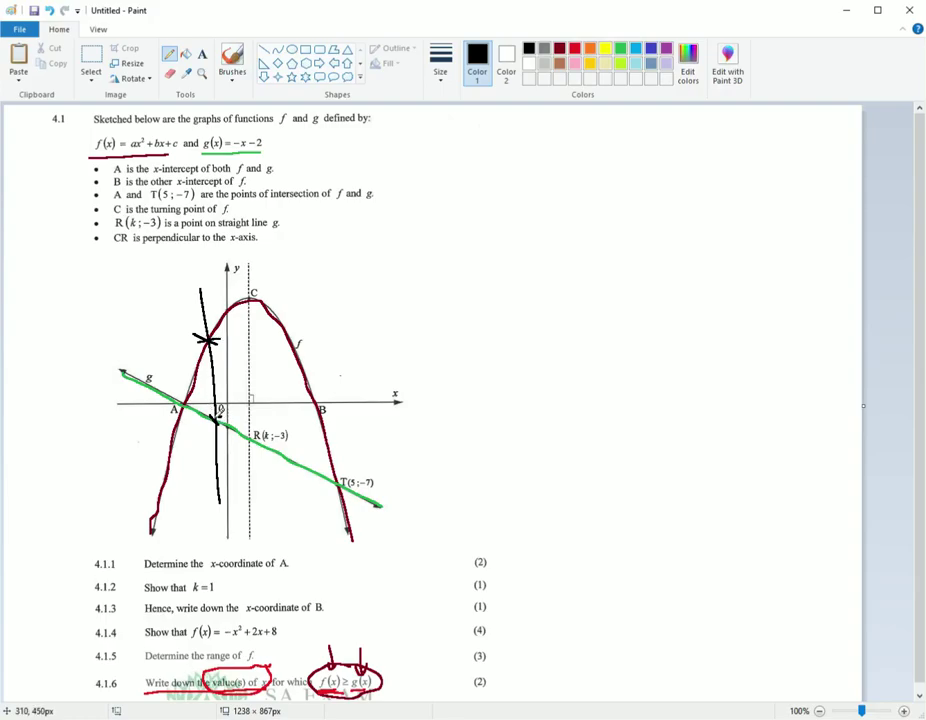
{"action": "left_click_drag", "start_coordinate": [205, 410], "coordinate": [220, 426]}
{"action": "left_click_drag", "start_coordinate": [220, 410], "coordinate": [204, 426]}
Draw a second vertical line on the right and mark its intersections with f and g.
{"action": "left_click_drag", "start_coordinate": [282, 280], "coordinate": [287, 497]}
{"action": "mouse_move", "coordinate": [272, 316]}
{"action": "left_mouse_down"}
{"action": "mouse_move", "coordinate": [288, 330]}
{"action": "mouse_move", "coordinate": [275, 326]}
{"action": "left_mouse_up"}
{"action": "mouse_move", "coordinate": [280, 448]}
{"action": "left_mouse_down"}
{"action": "mouse_move", "coordinate": [297, 467]}
{"action": "mouse_move", "coordinate": [281, 465]}
{"action": "left_mouse_up"}
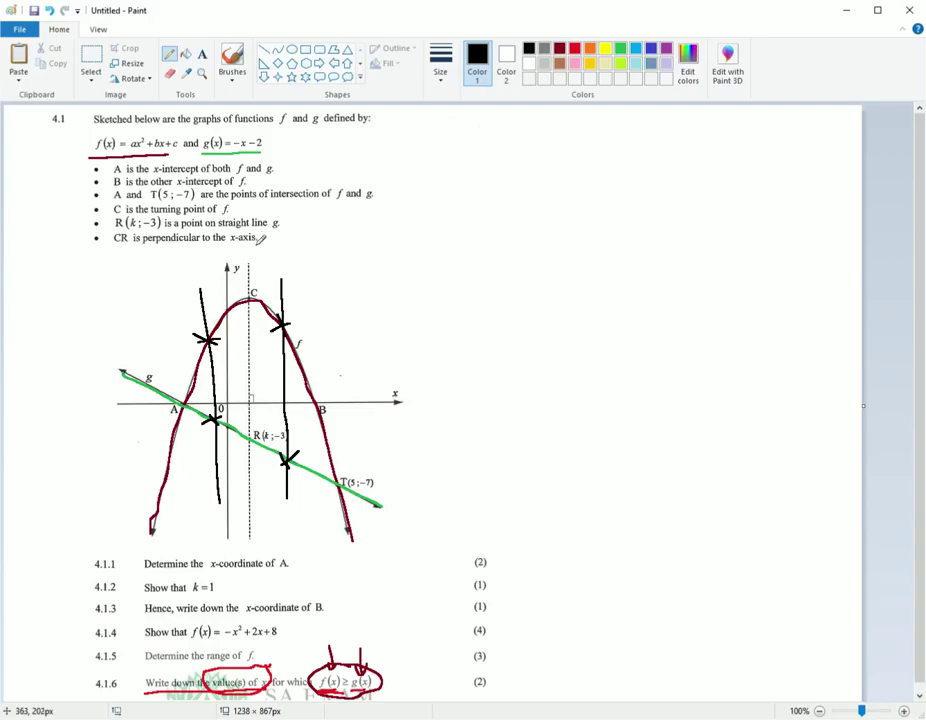
Trace the x-axis from A to B in blue, undoing stray vertical strokes near A.
{"action": "left_click", "coordinate": [649, 50]}
{"action": "mouse_move", "coordinate": [196, 400]}
{"action": "left_mouse_down"}
{"action": "mouse_move", "coordinate": [319, 403]}
{"action": "mouse_move", "coordinate": [337, 424]}
{"action": "mouse_move", "coordinate": [336, 490]}
{"action": "left_mouse_up"}
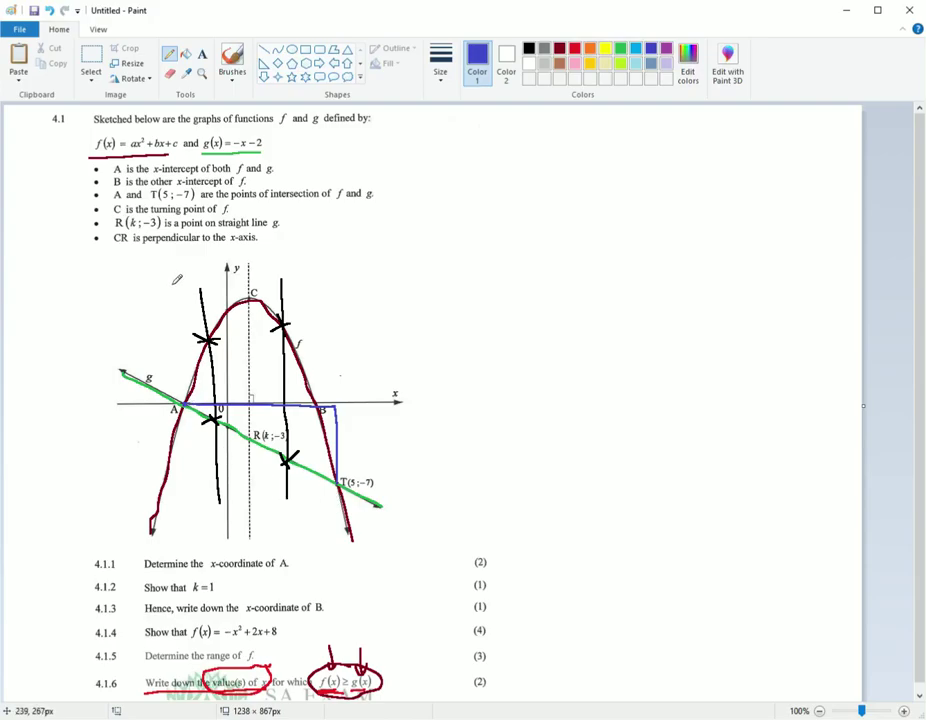
{"action": "left_click_drag", "start_coordinate": [179, 276], "coordinate": [189, 497]}
{"action": "left_click_drag", "start_coordinate": [186, 281], "coordinate": [197, 479]}
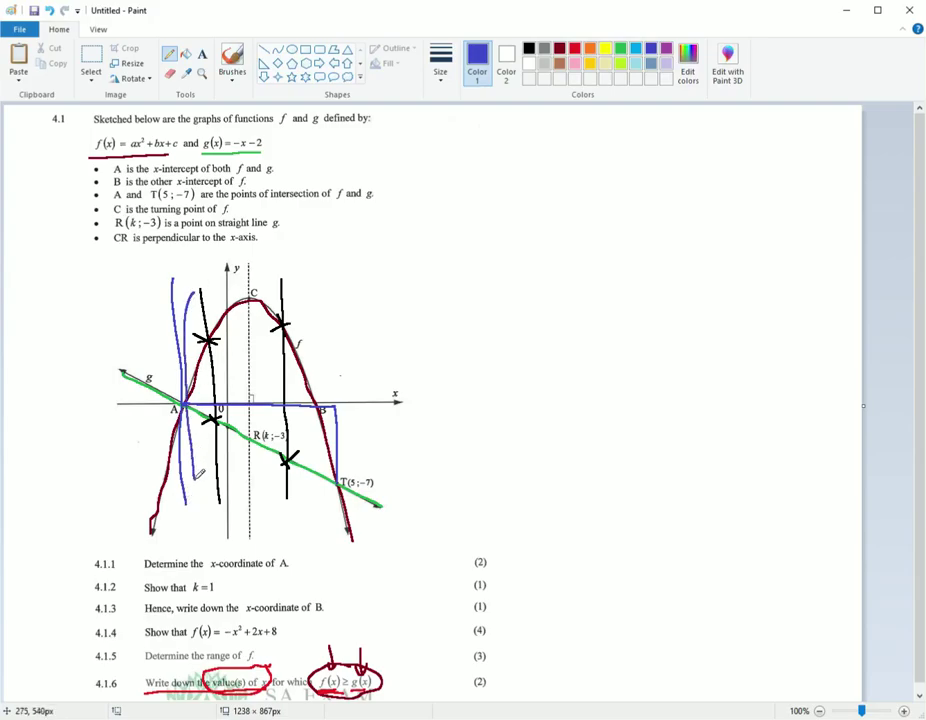
{"action": "left_click", "coordinate": [48, 11]}
{"action": "left_click", "coordinate": [48, 11]}
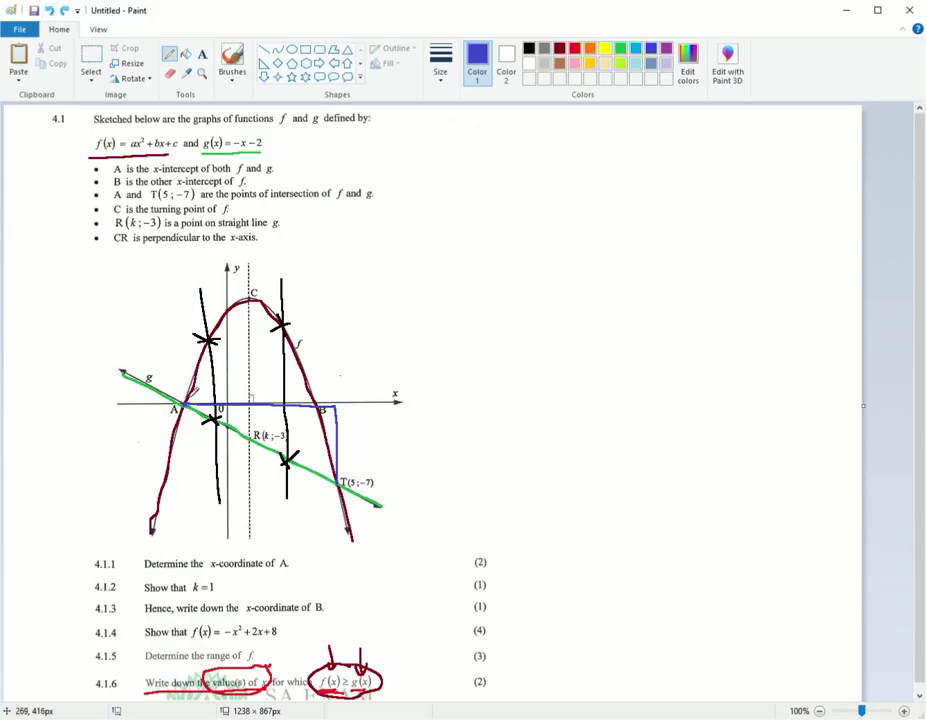
Draw two more blue strokes left of the y-axis, then undo both.
{"action": "left_click_drag", "start_coordinate": [192, 382], "coordinate": [198, 472]}
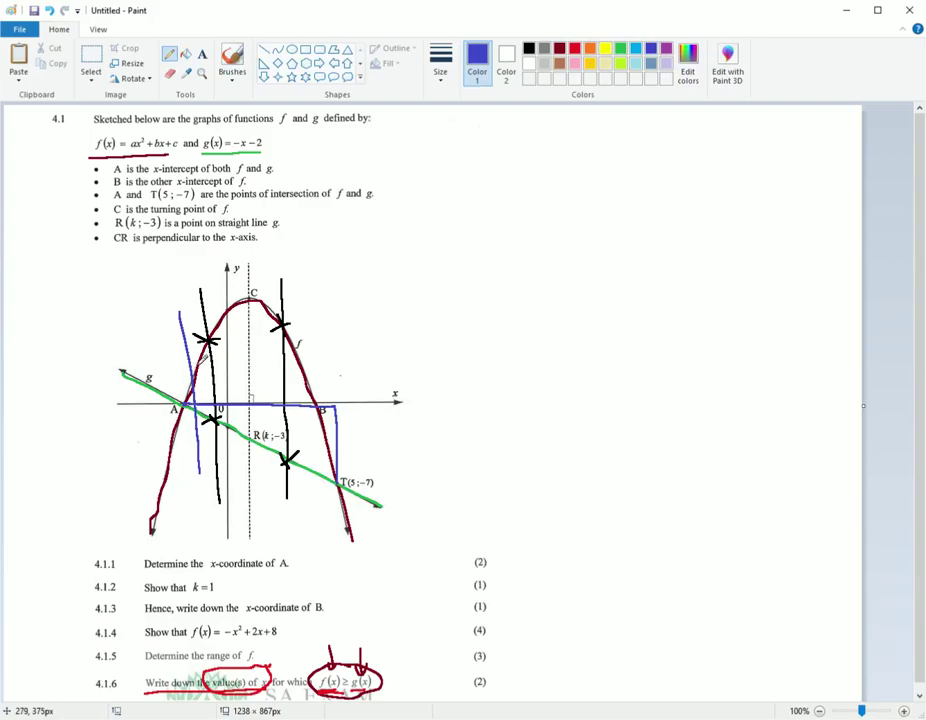
{"action": "left_click_drag", "start_coordinate": [166, 368], "coordinate": [185, 470]}
{"action": "left_click", "coordinate": [50, 10]}
{"action": "left_click", "coordinate": [50, 10]}
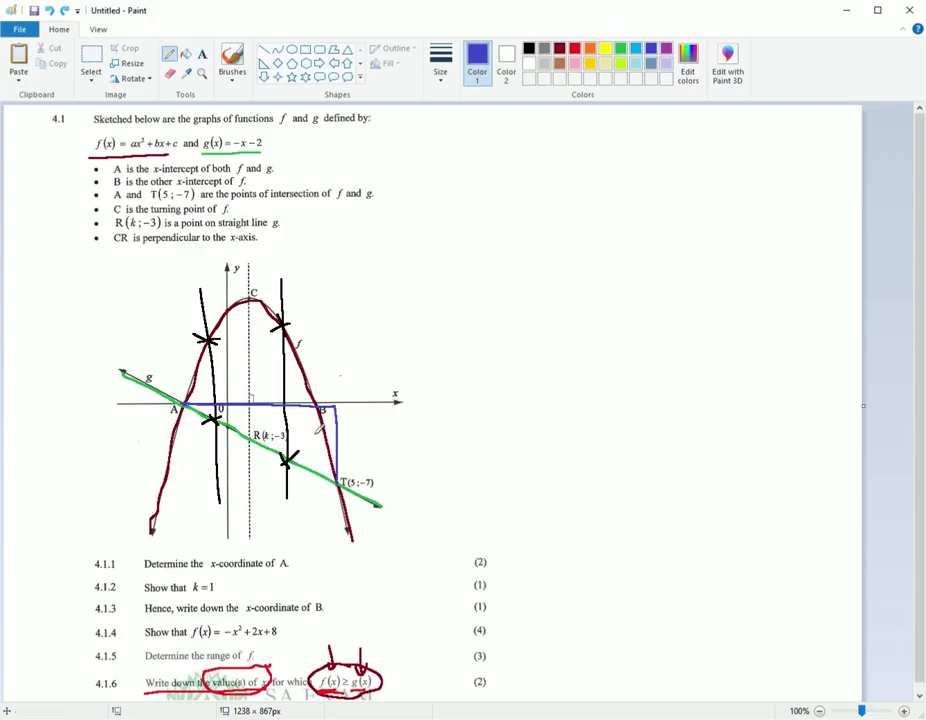
Draw a blue curve from A and write -2;5 at its end, retracing the line from T to B.
{"action": "mouse_move", "coordinate": [185, 403]}
{"action": "left_mouse_down"}
{"action": "mouse_move", "coordinate": [269, 362]}
{"action": "mouse_move", "coordinate": [400, 333]}
{"action": "mouse_move", "coordinate": [397, 355]}
{"action": "left_mouse_up"}
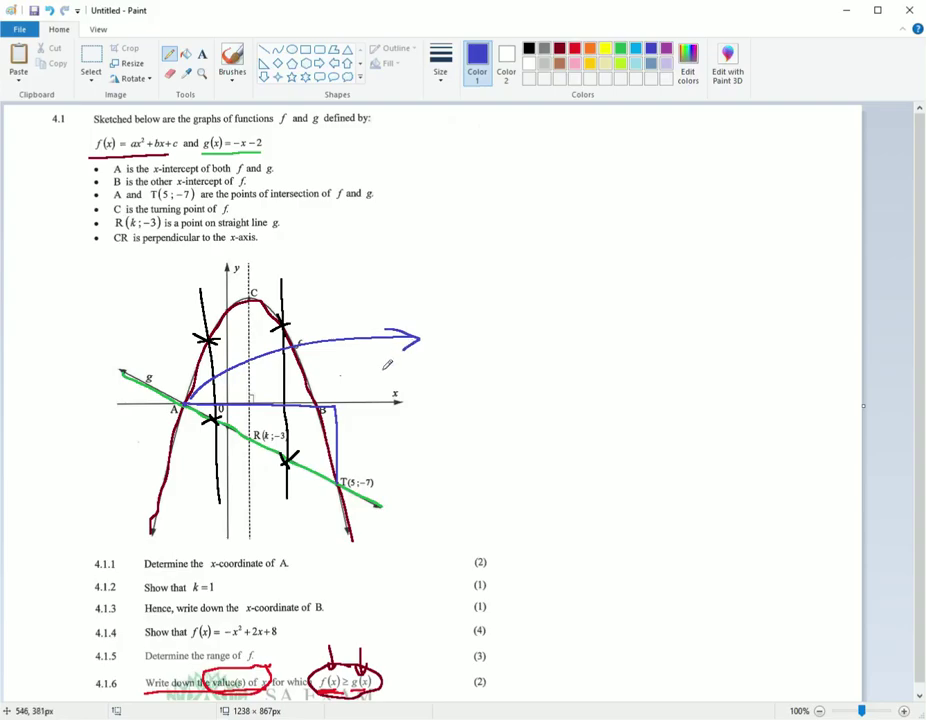
{"action": "left_click_drag", "start_coordinate": [269, 567], "coordinate": [291, 566]}
{"action": "left_click_drag", "start_coordinate": [435, 339], "coordinate": [459, 344]}
{"action": "left_click", "coordinate": [49, 10]}
{"action": "left_click_drag", "start_coordinate": [438, 331], "coordinate": [452, 346]}
{"action": "left_click_drag", "start_coordinate": [341, 479], "coordinate": [335, 409]}
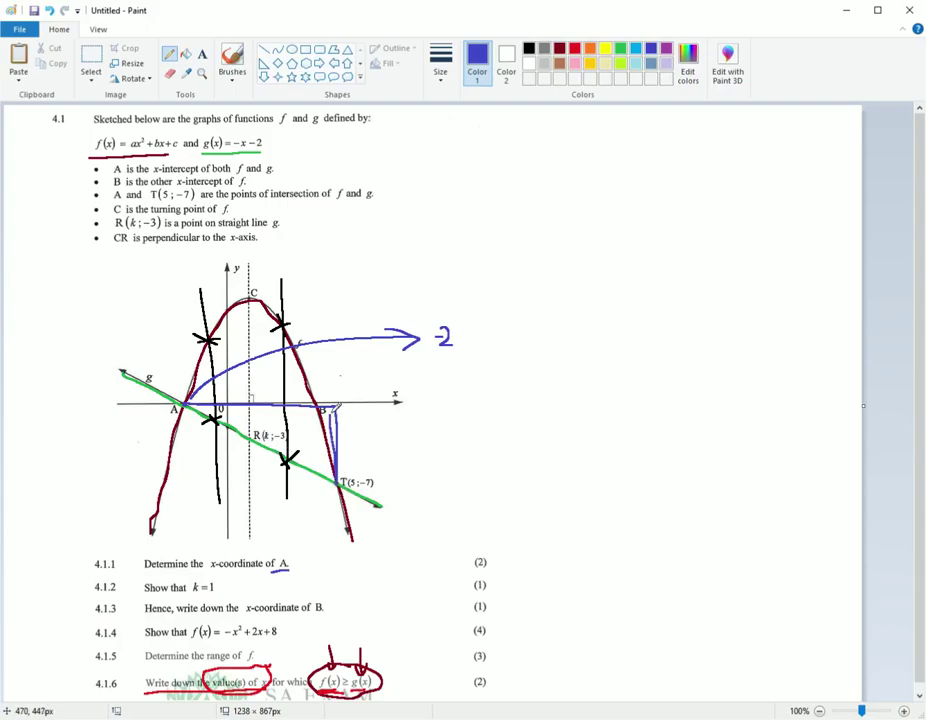
{"action": "left_click", "coordinate": [461, 336]}
{"action": "mouse_move", "coordinate": [462, 342]}
{"action": "left_mouse_down"}
{"action": "mouse_move", "coordinate": [459, 349]}
{"action": "mouse_move", "coordinate": [478, 347]}
{"action": "mouse_move", "coordinate": [483, 330]}
{"action": "left_mouse_up"}
Erase the curve's arrowhead, write x before -2;5, and dot points A and T in blue.
{"action": "left_click", "coordinate": [169, 73]}
{"action": "mouse_move", "coordinate": [417, 339]}
{"action": "left_mouse_down"}
{"action": "mouse_move", "coordinate": [370, 338]}
{"action": "mouse_move", "coordinate": [408, 348]}
{"action": "left_mouse_up"}
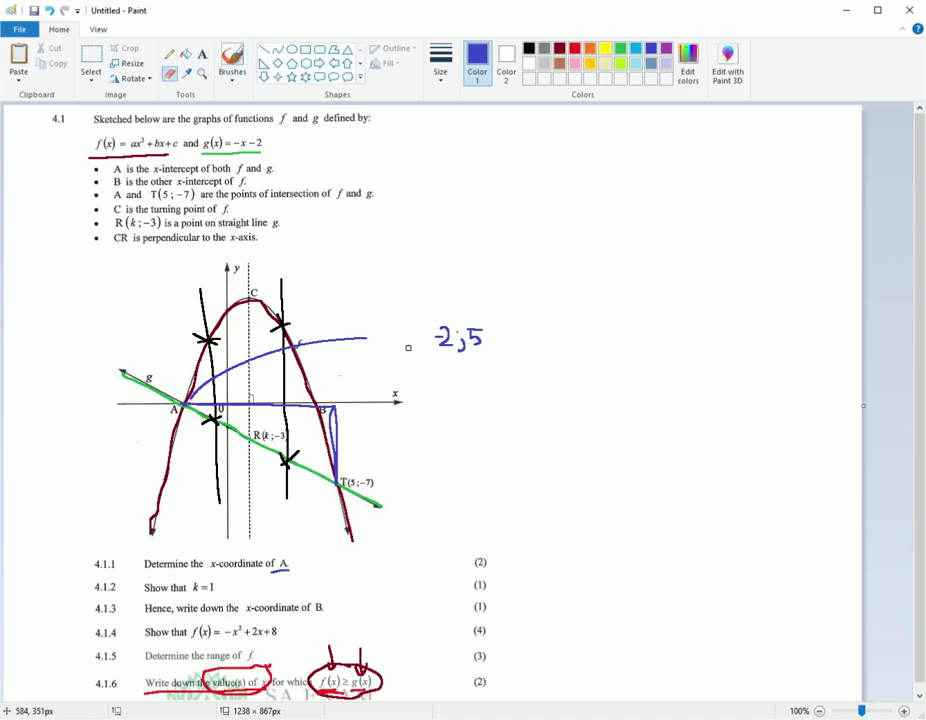
{"action": "left_click", "coordinate": [169, 54]}
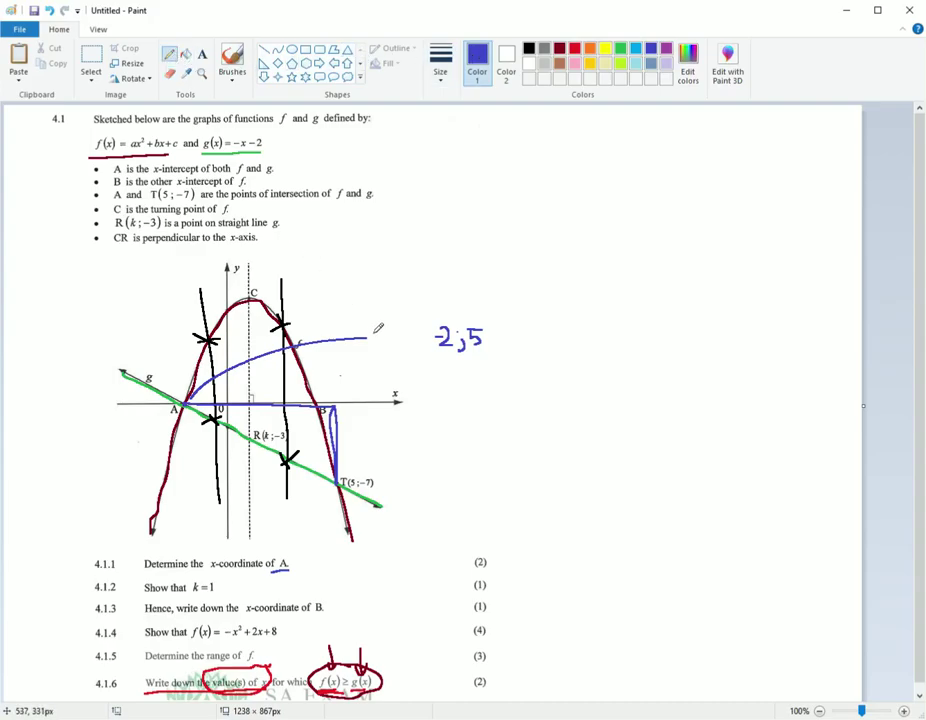
{"action": "mouse_move", "coordinate": [371, 332]}
{"action": "left_mouse_down"}
{"action": "mouse_move", "coordinate": [383, 344]}
{"action": "mouse_move", "coordinate": [417, 336]}
{"action": "left_mouse_up"}
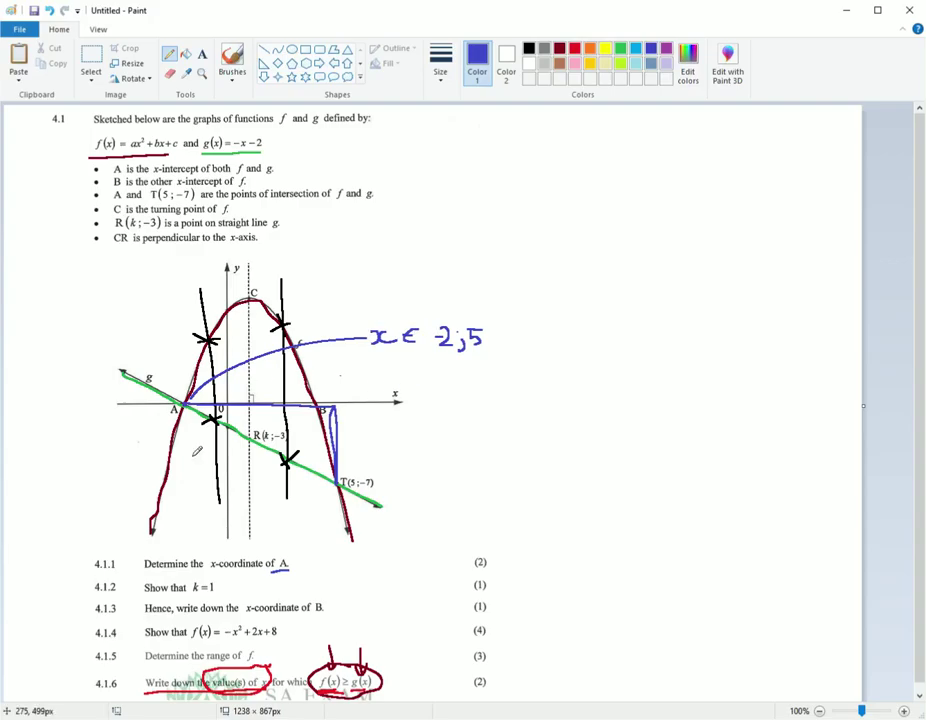
{"action": "left_click", "coordinate": [184, 405]}
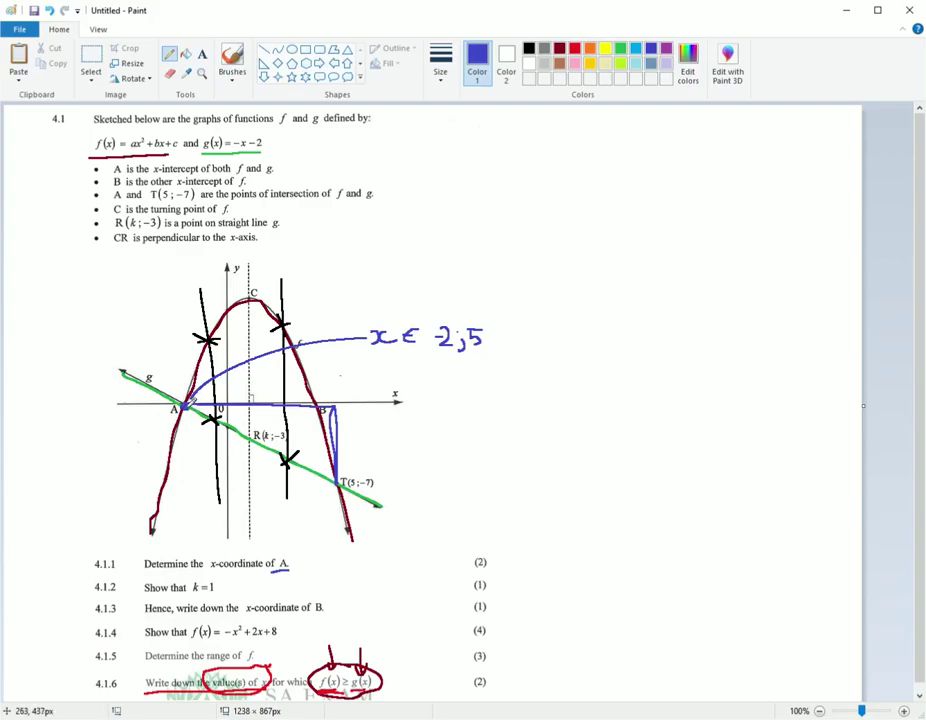
{"action": "left_click", "coordinate": [337, 483]}
Pencil square brackets around -2;5, after undoing a stray circle on the ≥ sign.
{"action": "mouse_move", "coordinate": [345, 688]}
{"action": "left_mouse_down"}
{"action": "mouse_move", "coordinate": [352, 676]}
{"action": "mouse_move", "coordinate": [340, 674]}
{"action": "mouse_move", "coordinate": [336, 688]}
{"action": "mouse_move", "coordinate": [346, 692]}
{"action": "left_mouse_up"}
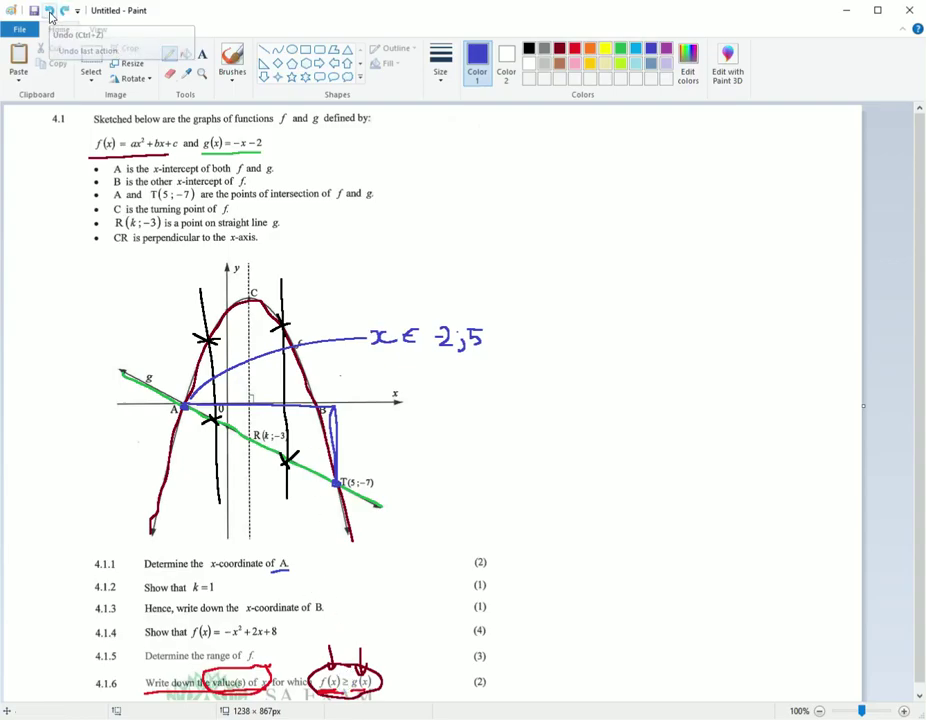
{"action": "left_click", "coordinate": [50, 11]}
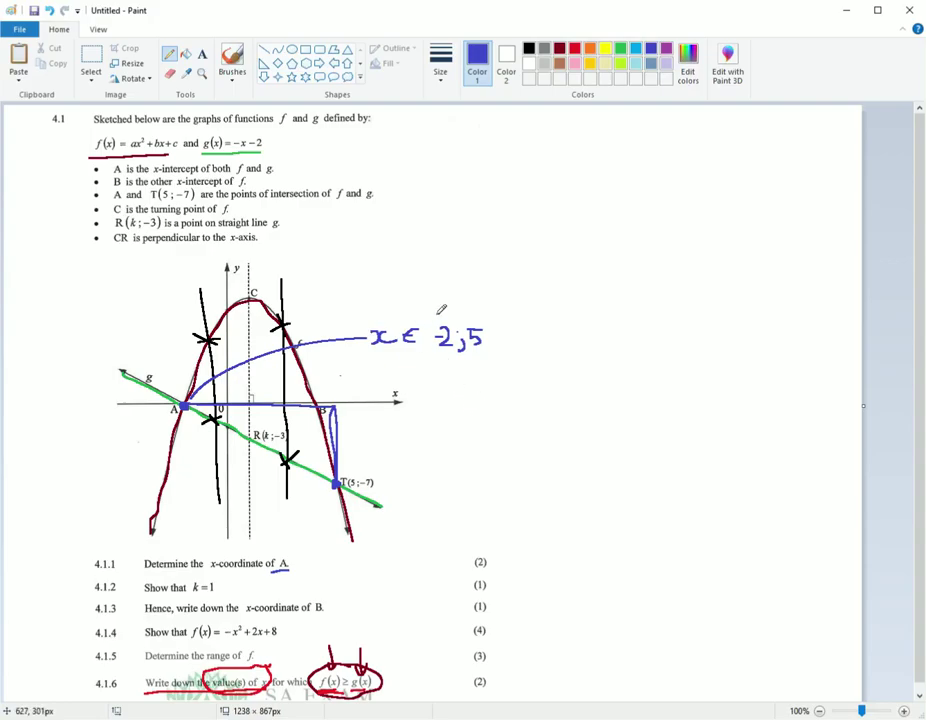
{"action": "left_click_drag", "start_coordinate": [432, 322], "coordinate": [433, 349]}
{"action": "left_click_drag", "start_coordinate": [487, 317], "coordinate": [487, 352]}
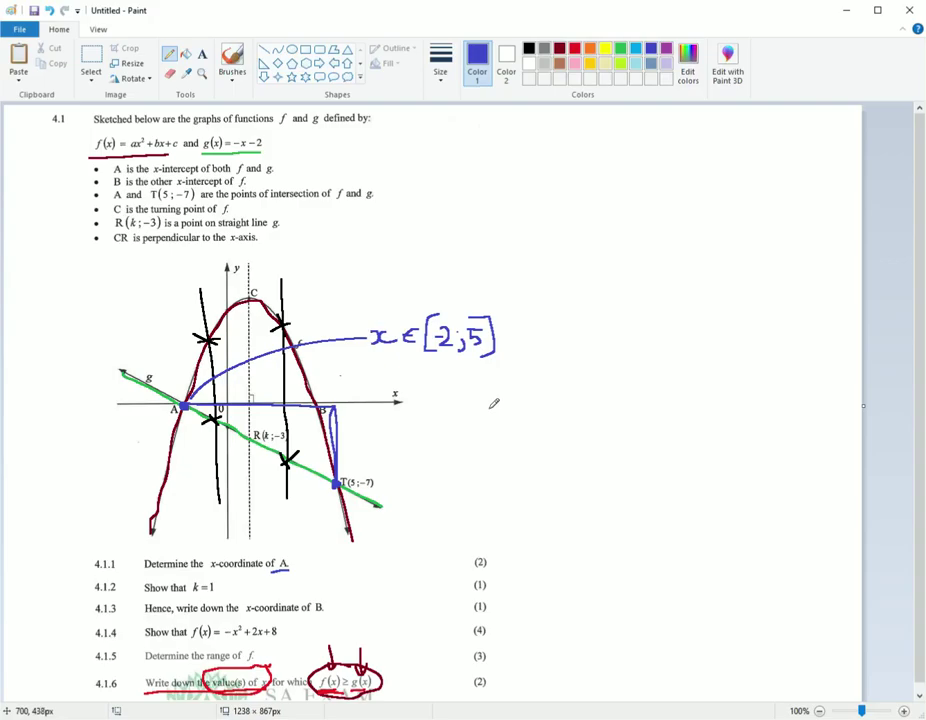
Undo the stray marks drawn over the f(x) ≥ g(x) inequality.
{"action": "mouse_move", "coordinate": [322, 678]}
{"action": "left_mouse_down"}
{"action": "mouse_move", "coordinate": [362, 690]}
{"action": "mouse_move", "coordinate": [346, 690]}
{"action": "mouse_move", "coordinate": [365, 684]}
{"action": "left_mouse_up"}
{"action": "left_click_drag", "start_coordinate": [344, 641], "coordinate": [345, 678]}
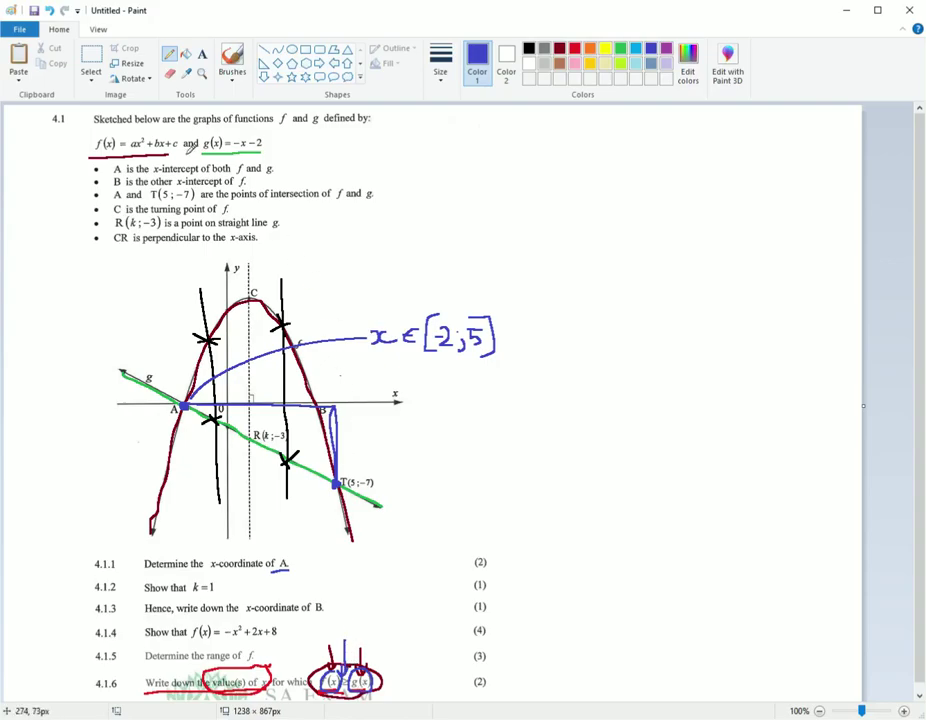
{"action": "left_click", "coordinate": [49, 10]}
{"action": "left_click", "coordinate": [49, 10]}
{"action": "left_click", "coordinate": [49, 10]}
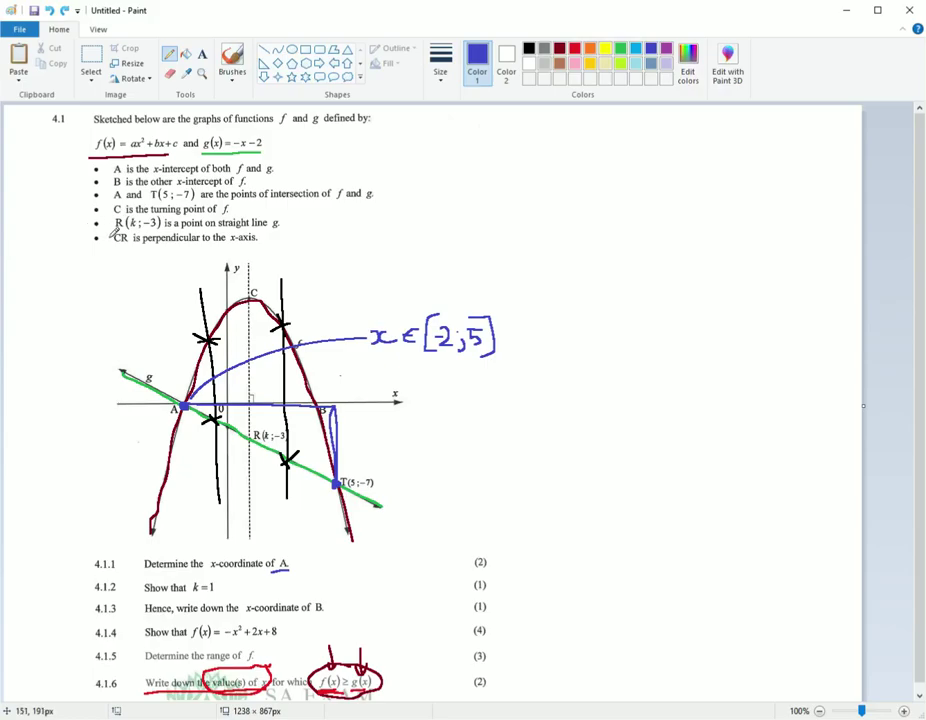